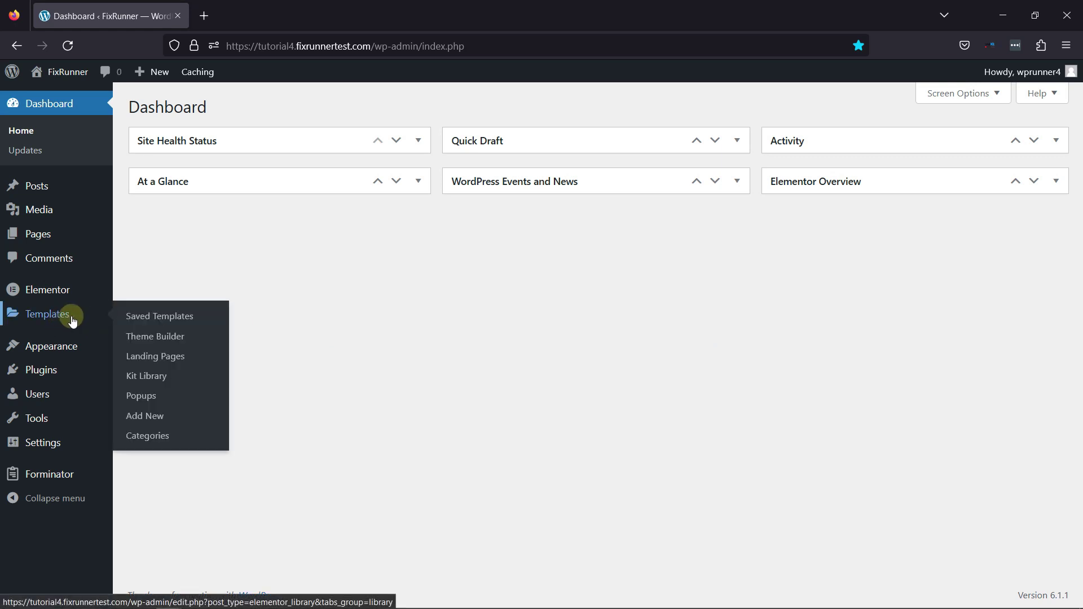
Step: Open the Elementor Saved Templates list showing the Landing page template
click(146, 319)
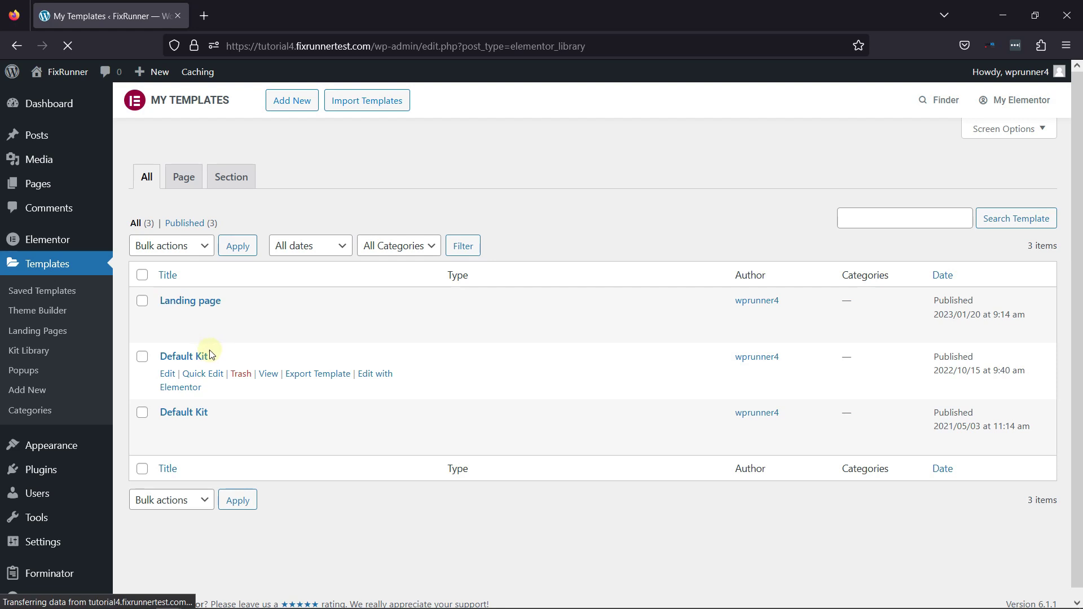
mouse_move(196, 311)
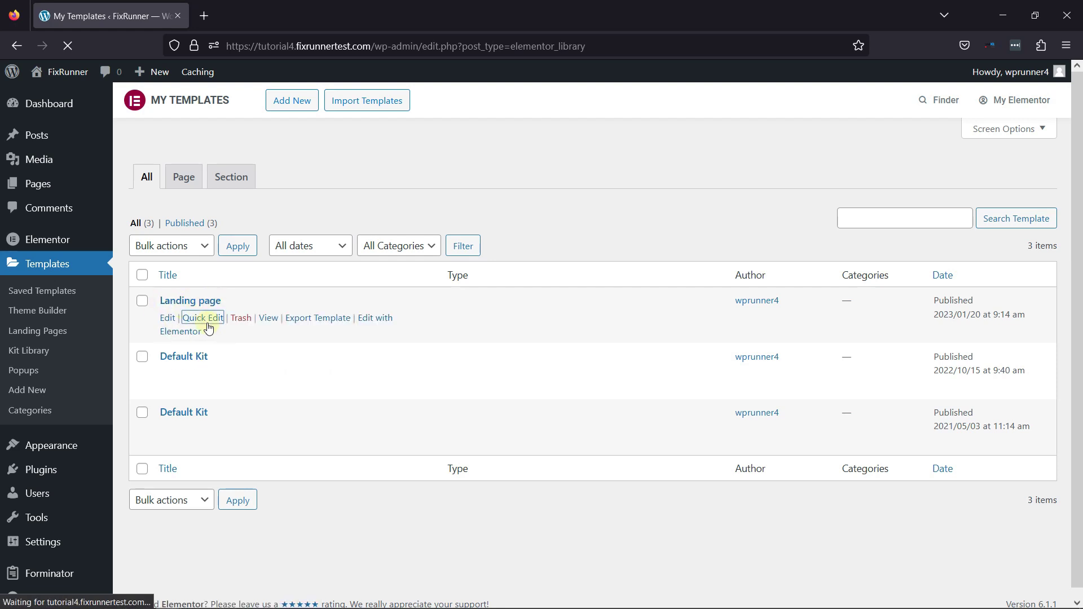
click(202, 318)
drag(264, 328, 189, 328)
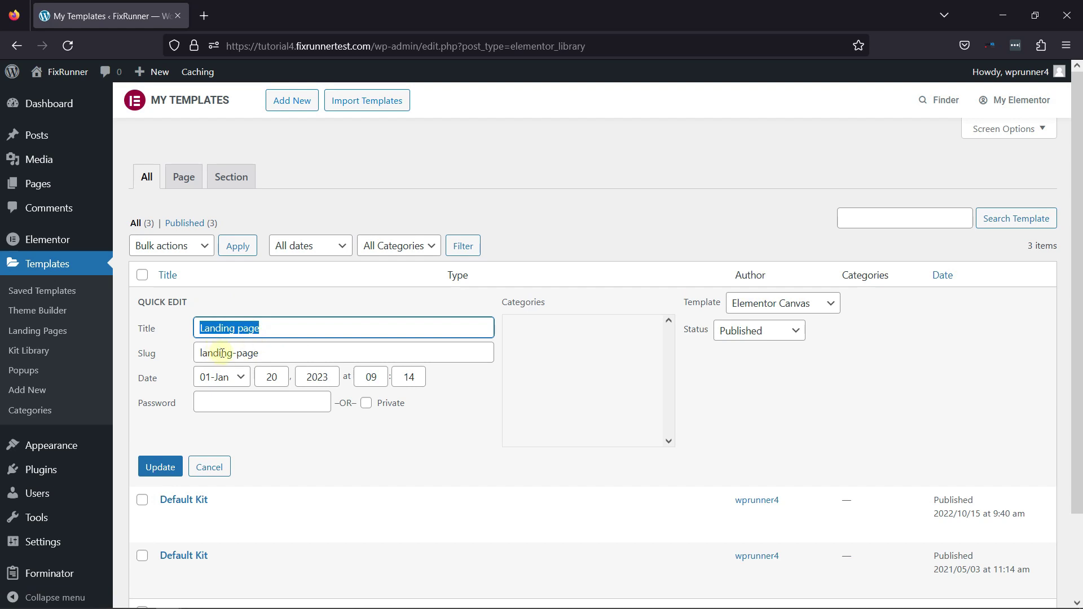
click(209, 467)
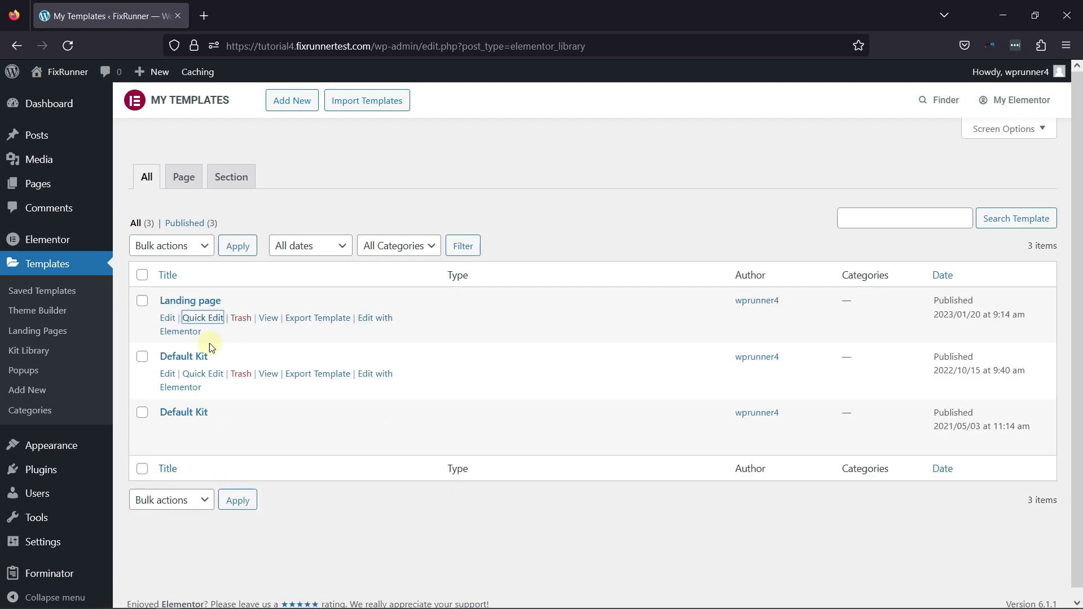
Step: Open the Landing page template's edit screen and select its title text
click(168, 319)
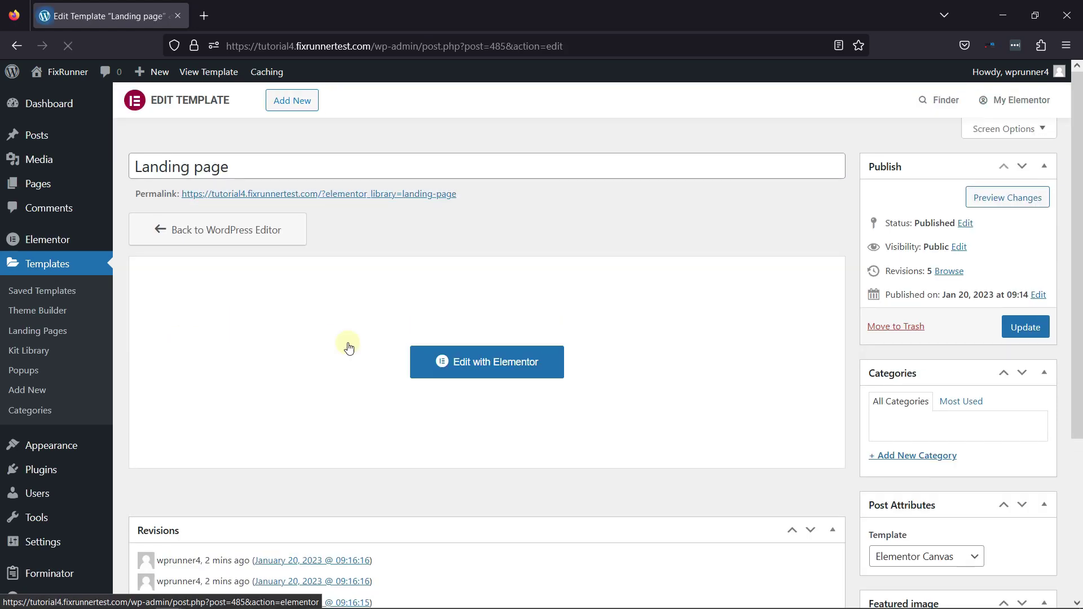
drag(239, 167, 133, 167)
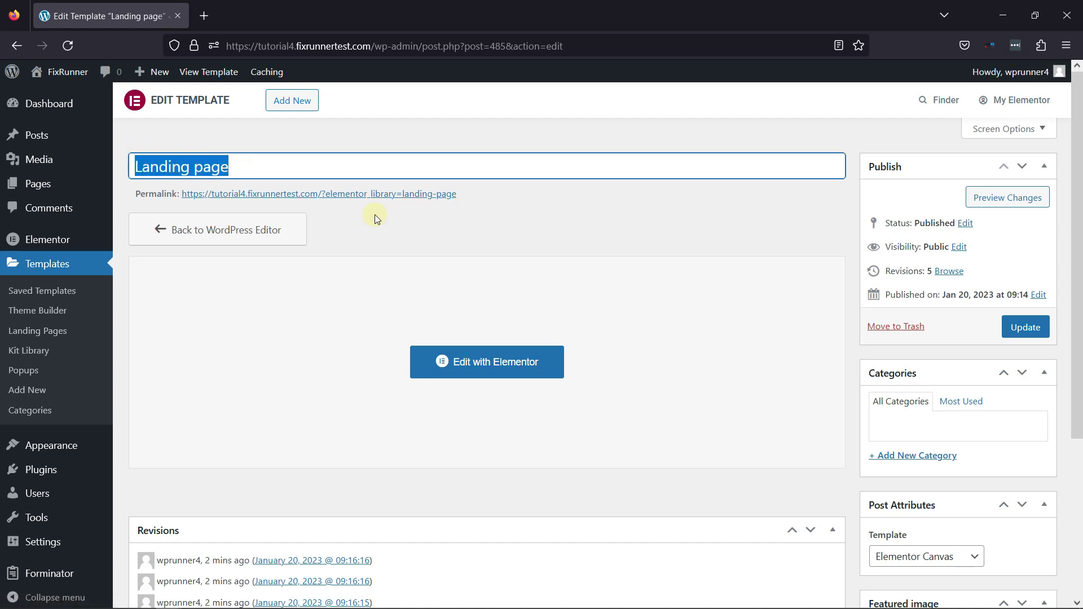